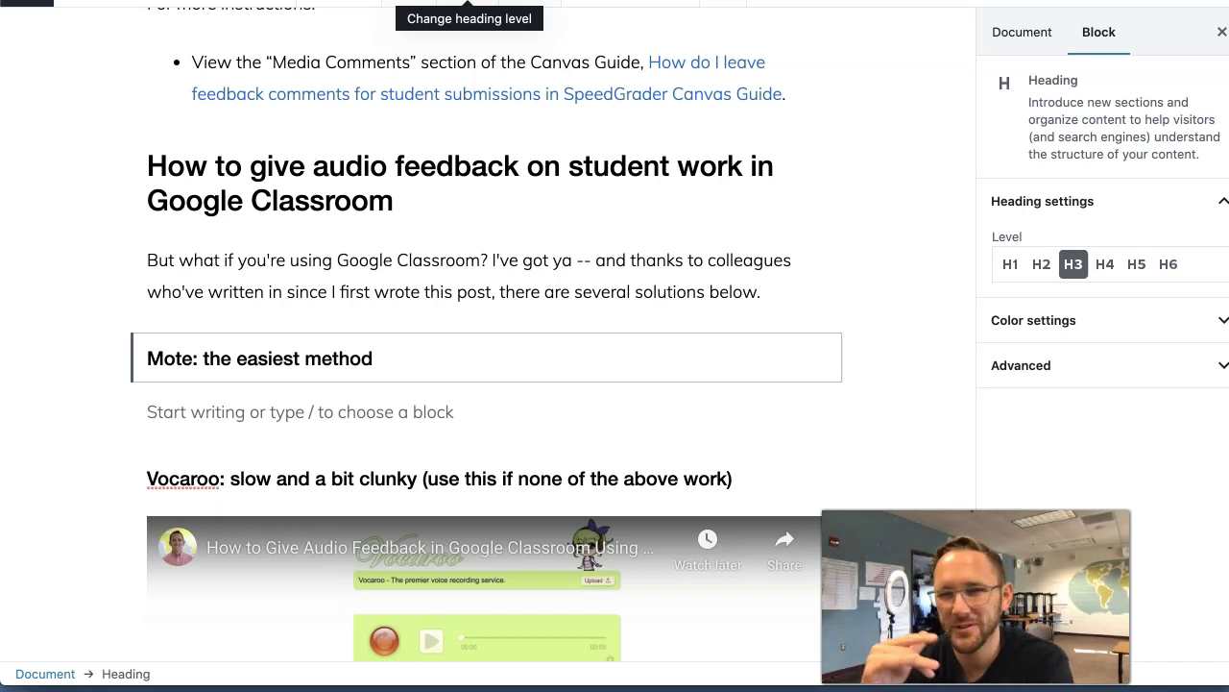
scroll(228, 422, down, 3)
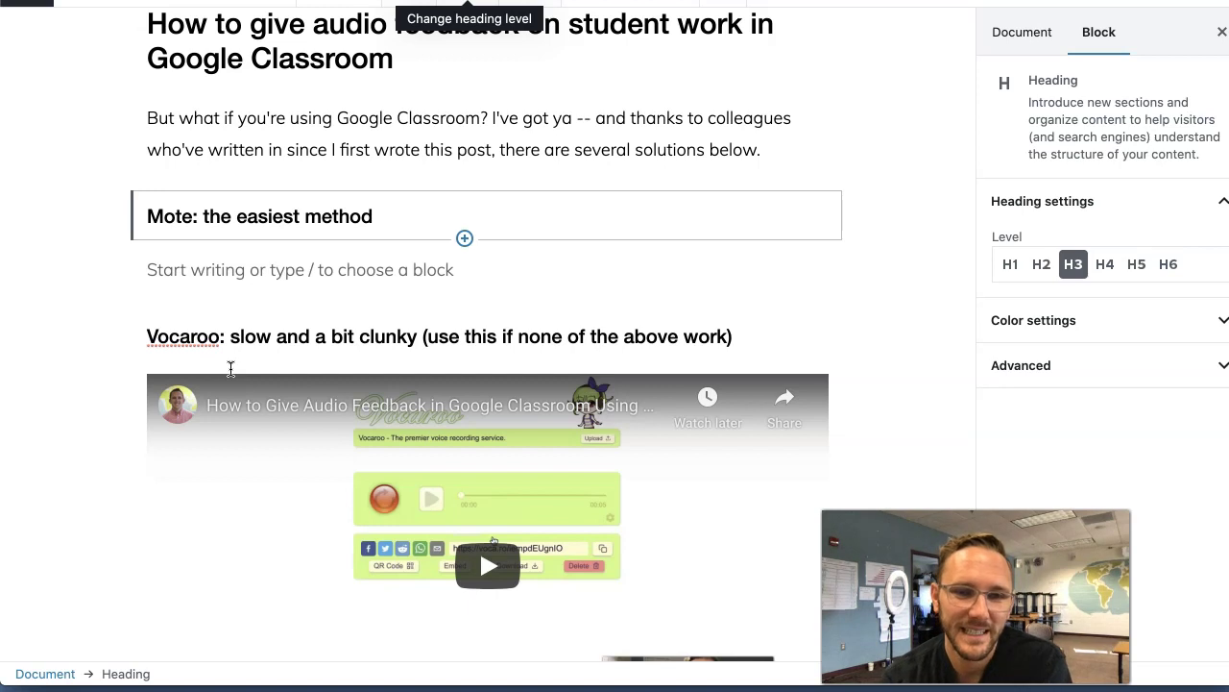
click(284, 216)
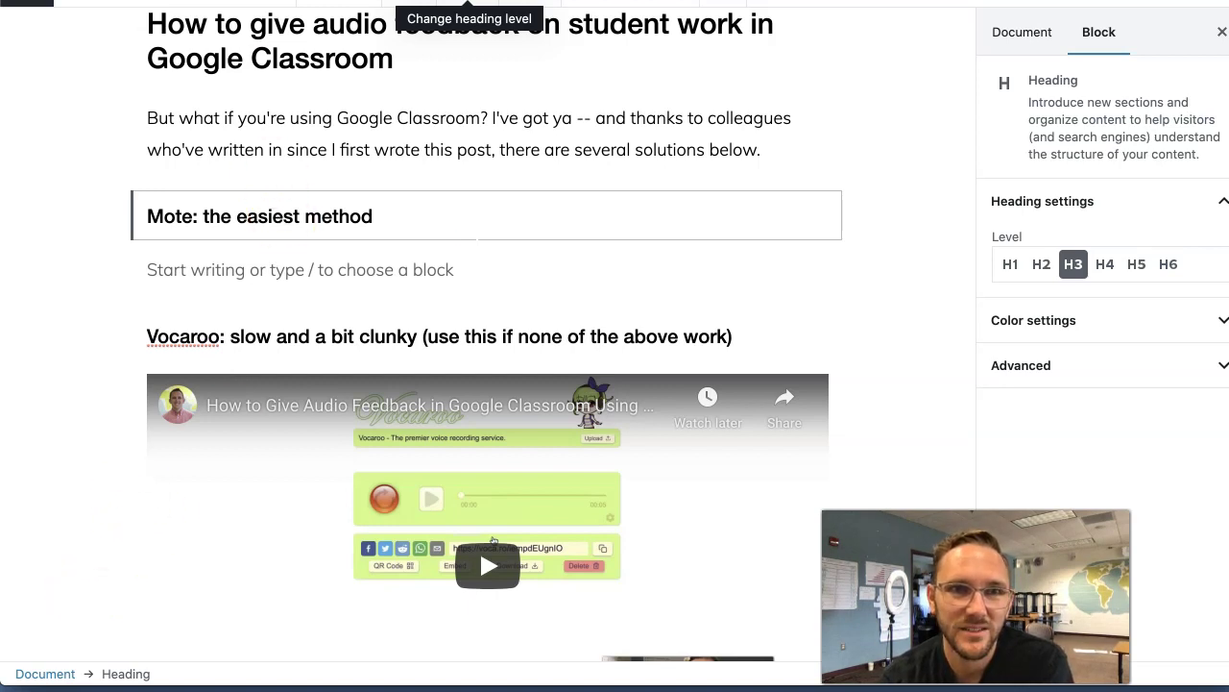
scroll(479, 576, up, 2)
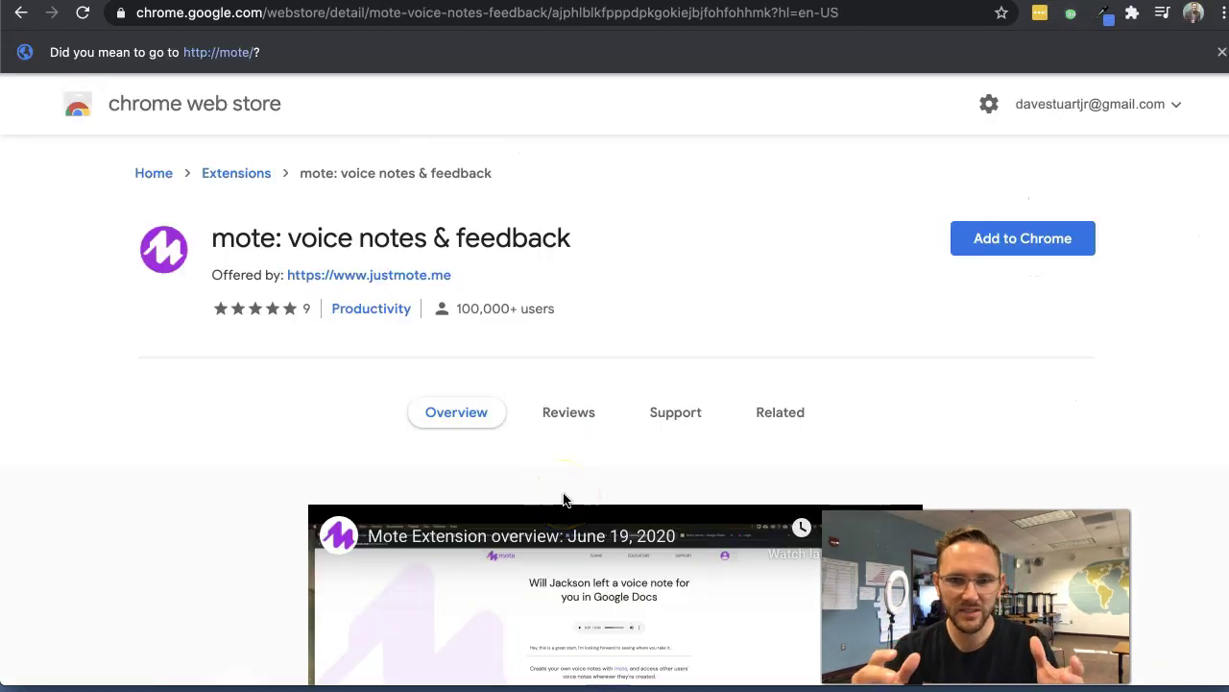
Install the "mote: voice notes & feedback" extension from the Chrome Web Store and dismiss the installation notice.
click(1022, 240)
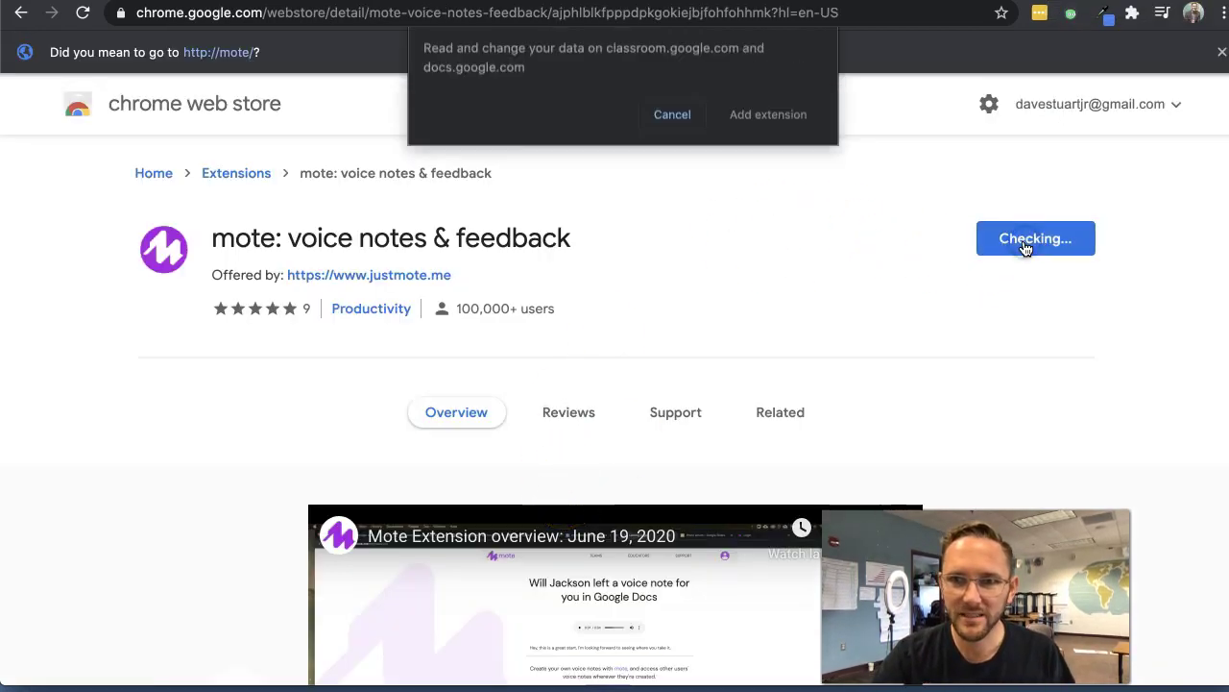
click(764, 192)
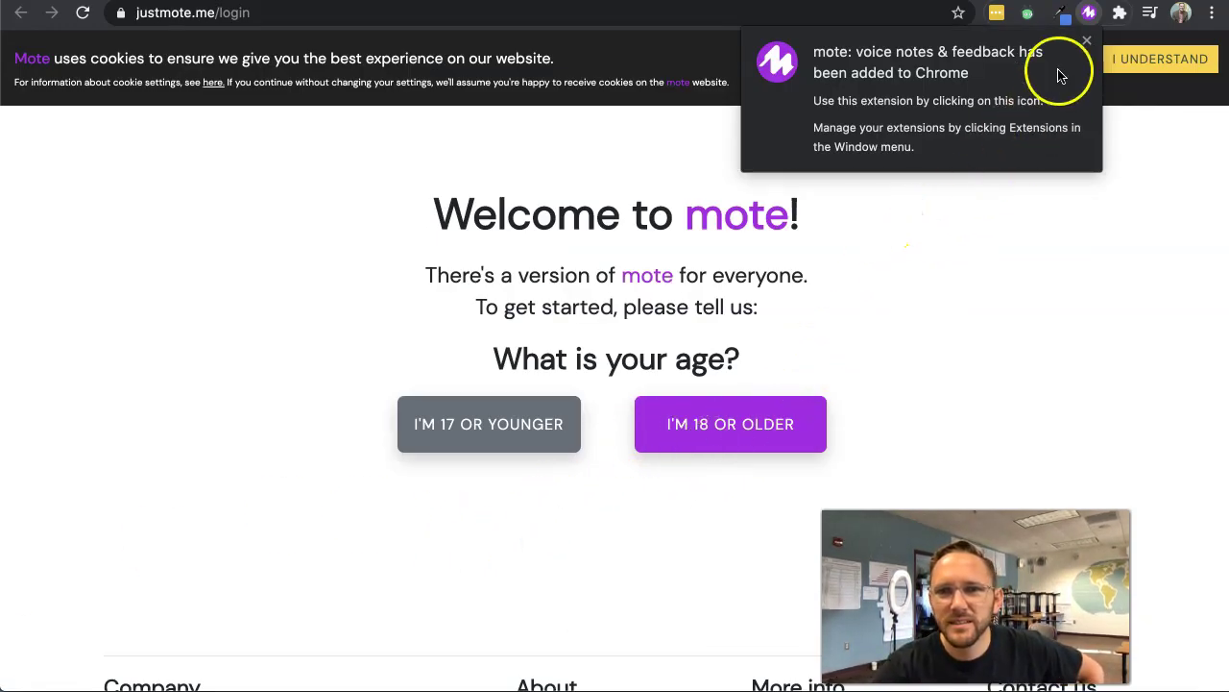
click(1086, 41)
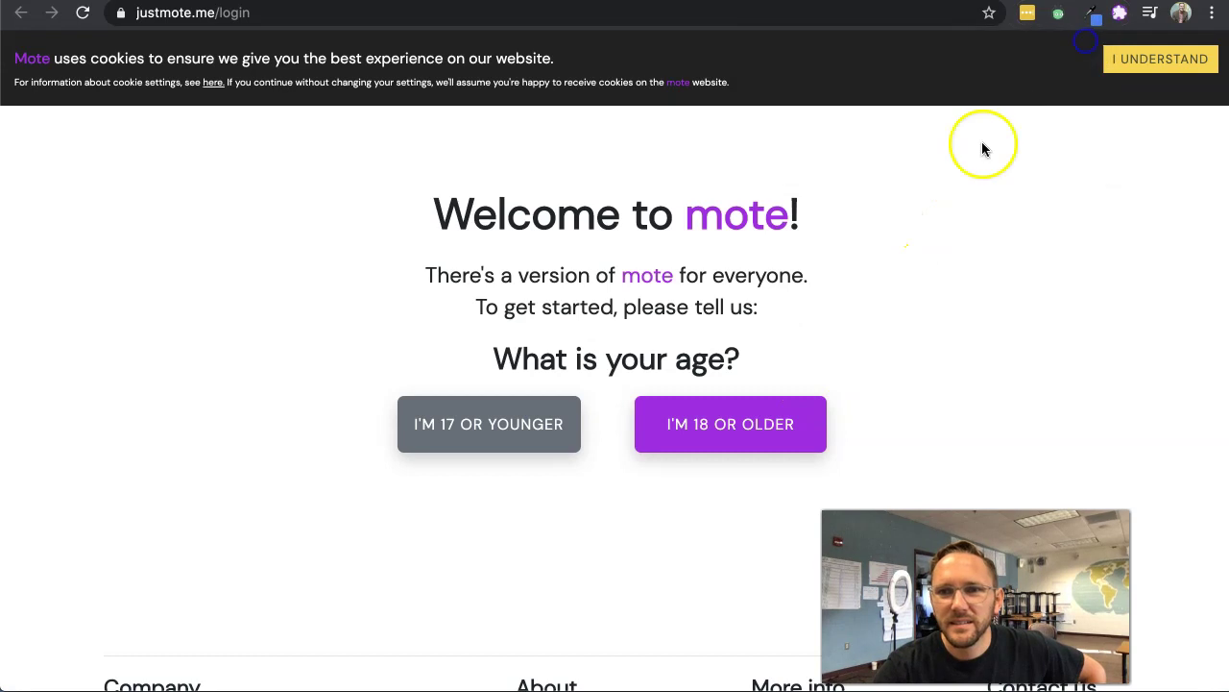
Accept mote's cookie notice, choose 18 or older, agree to the terms and privacy policy, and sign in with Google.
click(1113, 74)
click(727, 432)
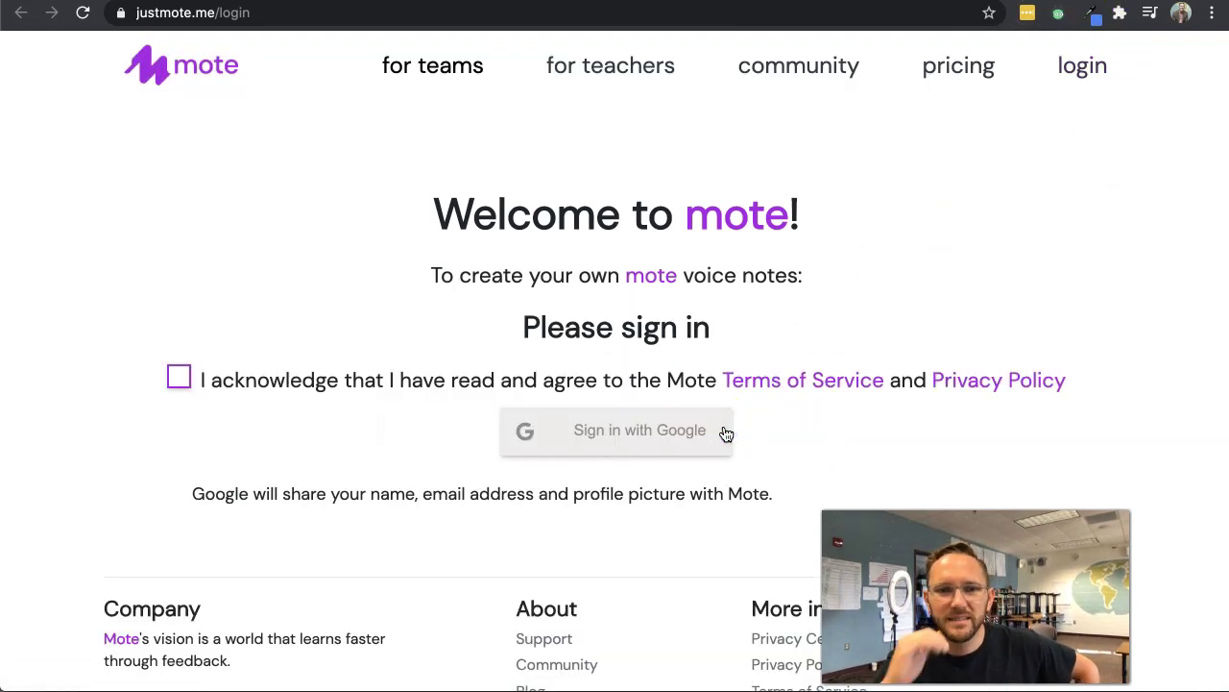
click(248, 383)
click(564, 432)
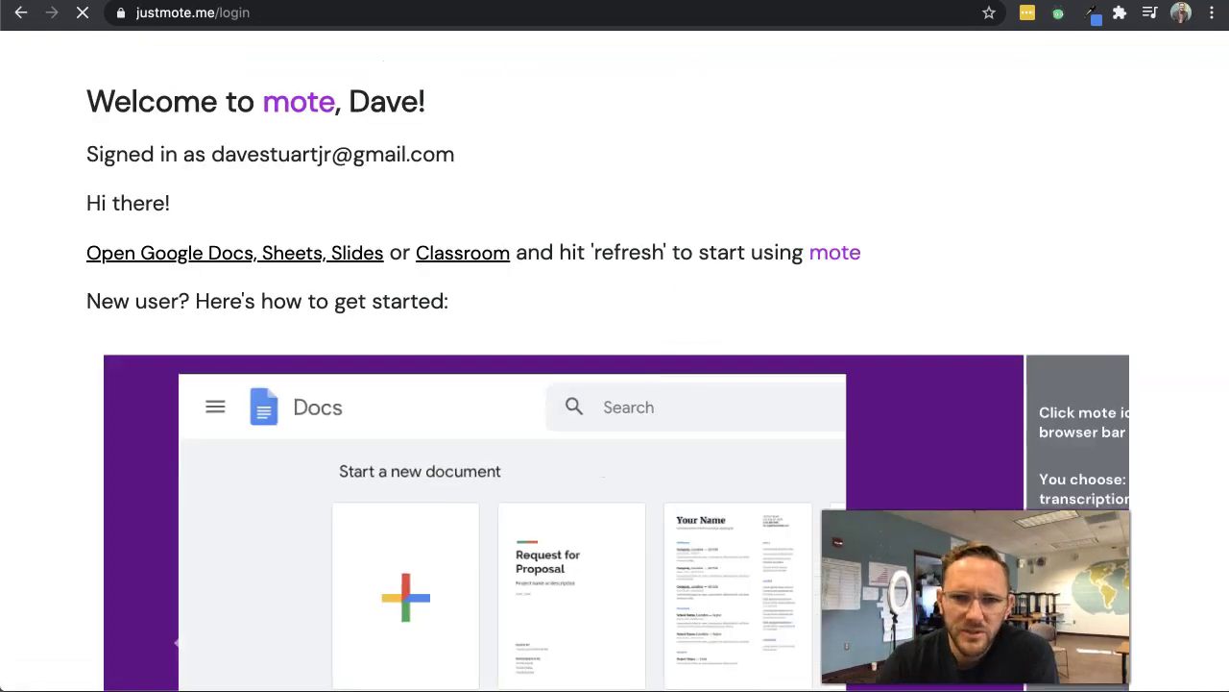
Open Google Docs from the mote welcome page and create a blank document.
scroll(229, 383, down, 1)
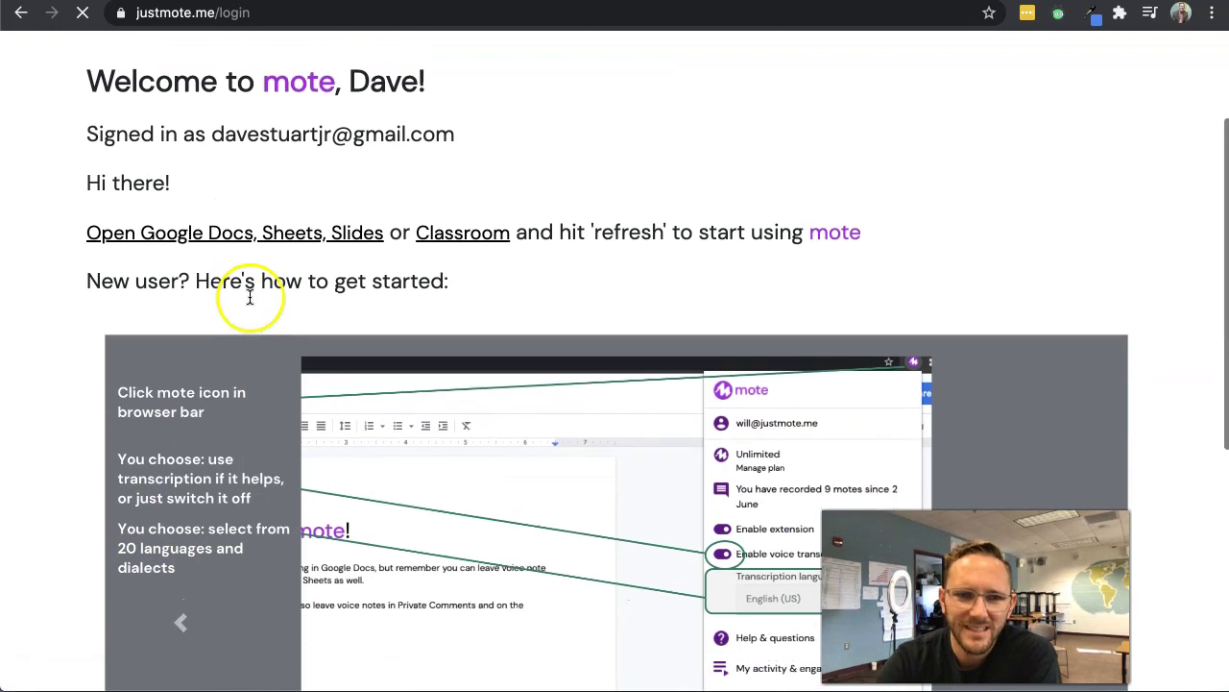
click(229, 239)
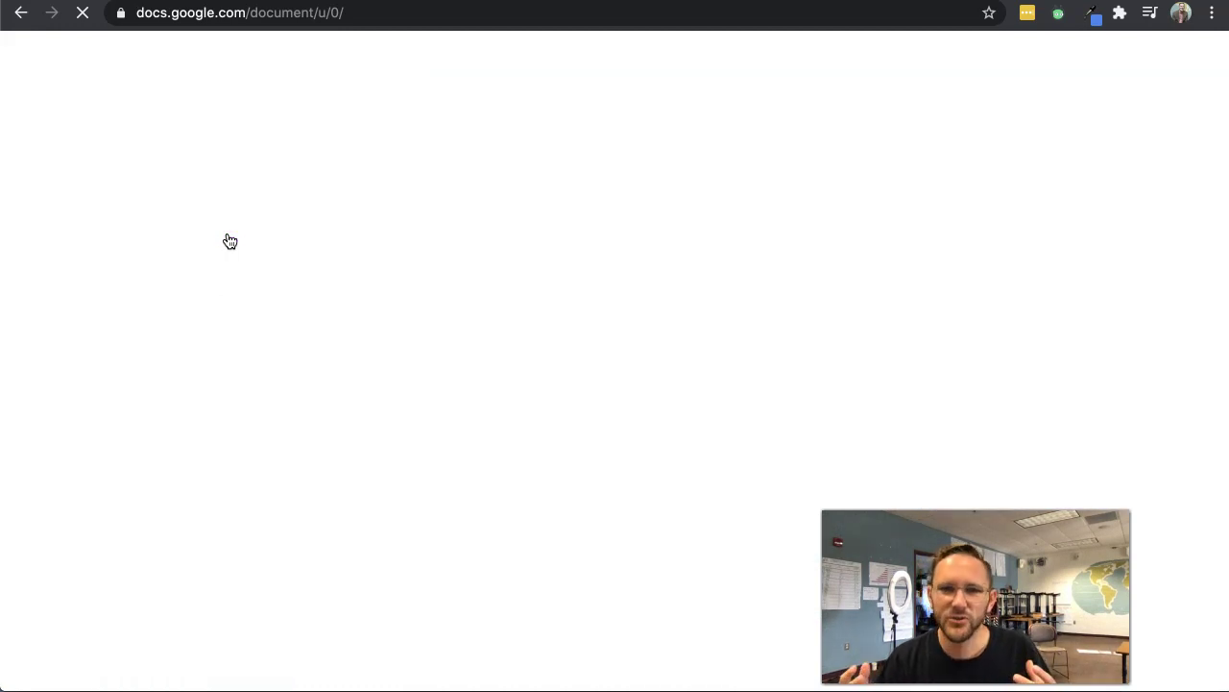
click(231, 211)
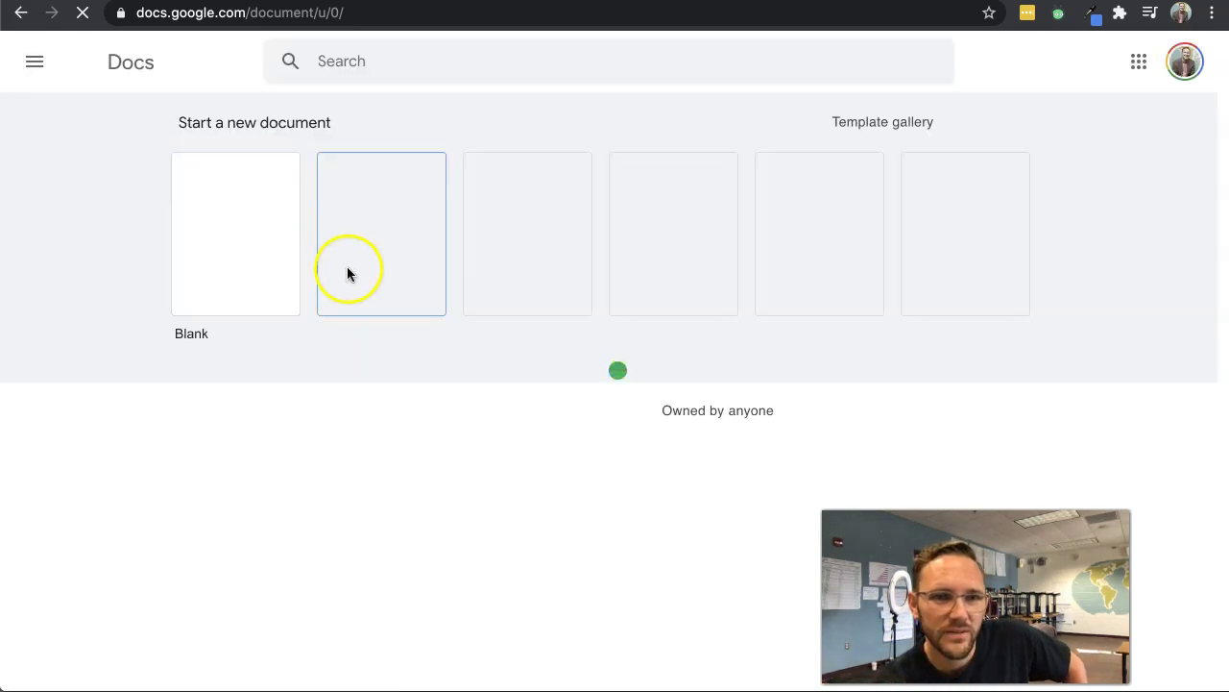
click(209, 245)
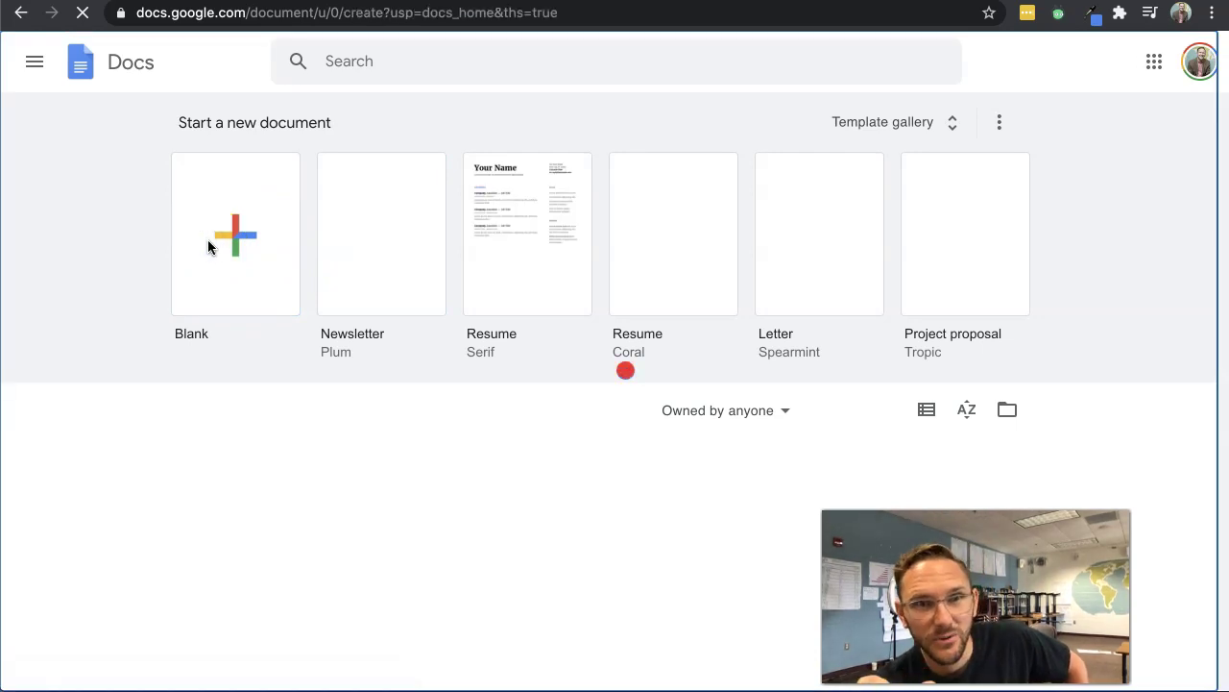
click(32, 606)
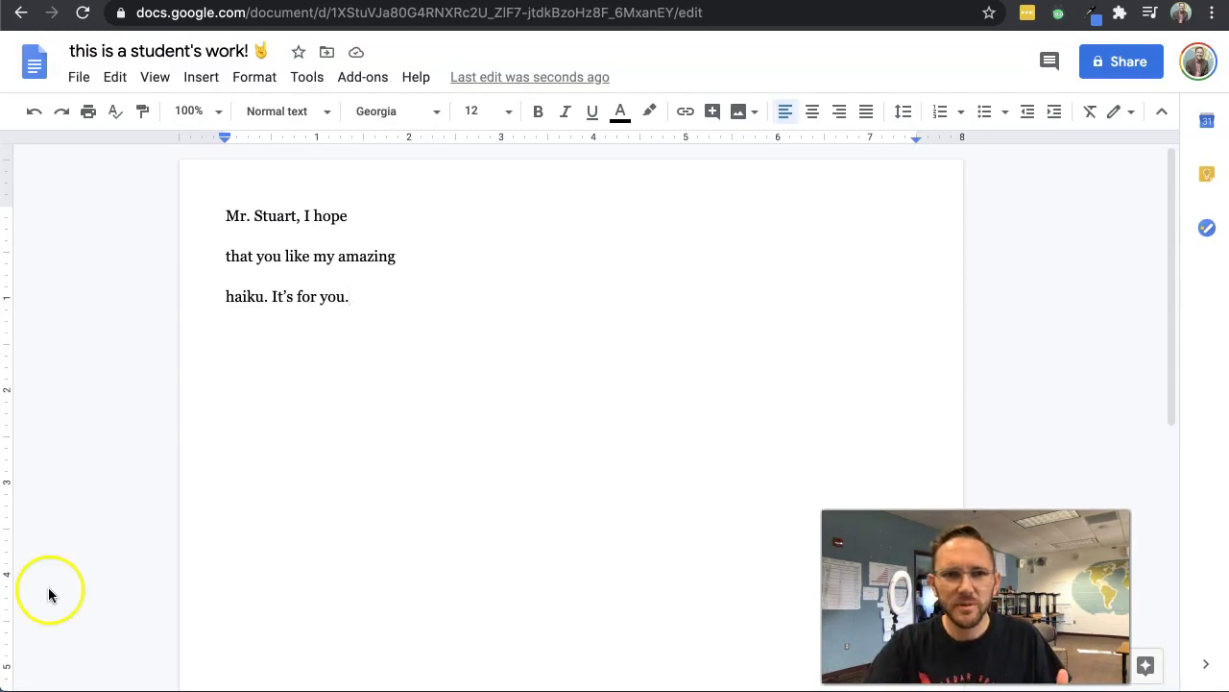
Start a comment on the line "that you like my amazing", allow mote microphone access, and dismiss its welcome reminders.
drag(399, 257, 227, 266)
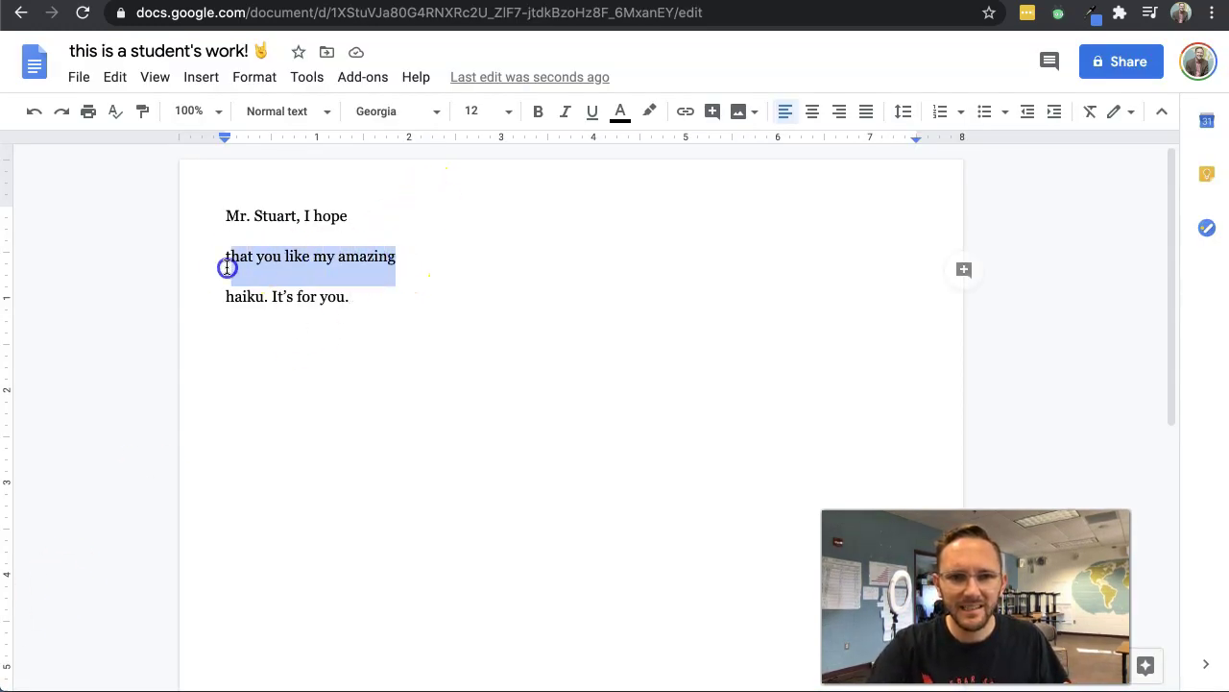
click(964, 269)
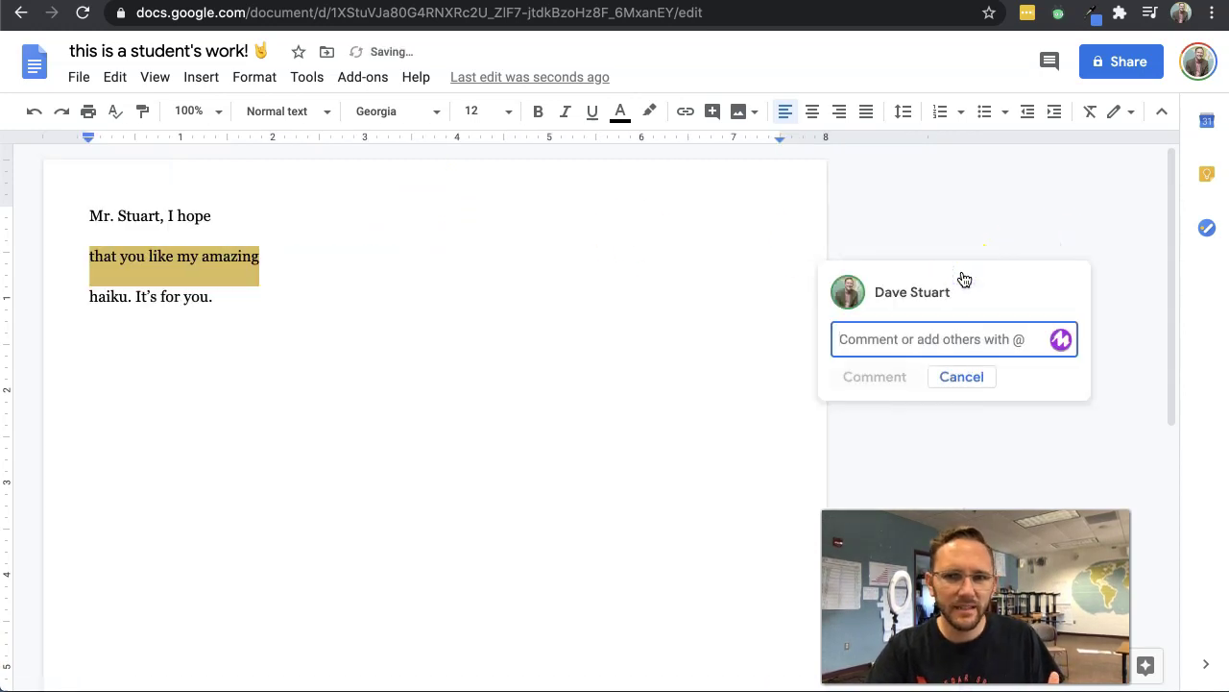
click(1056, 341)
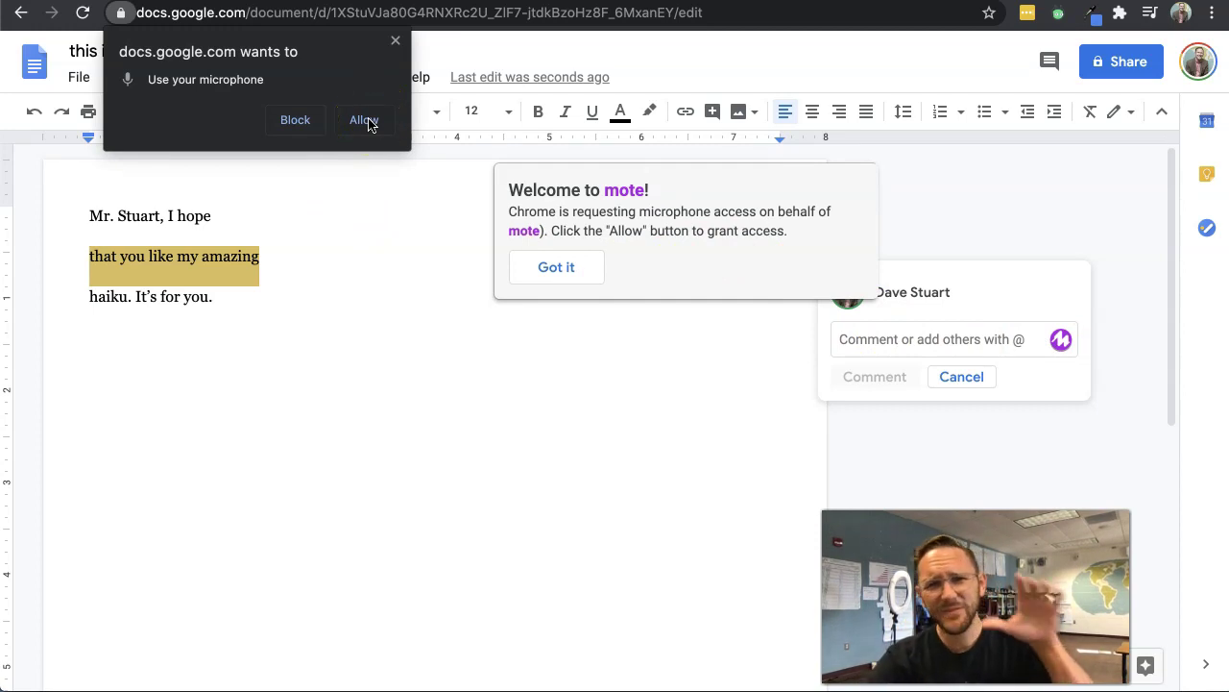
click(365, 121)
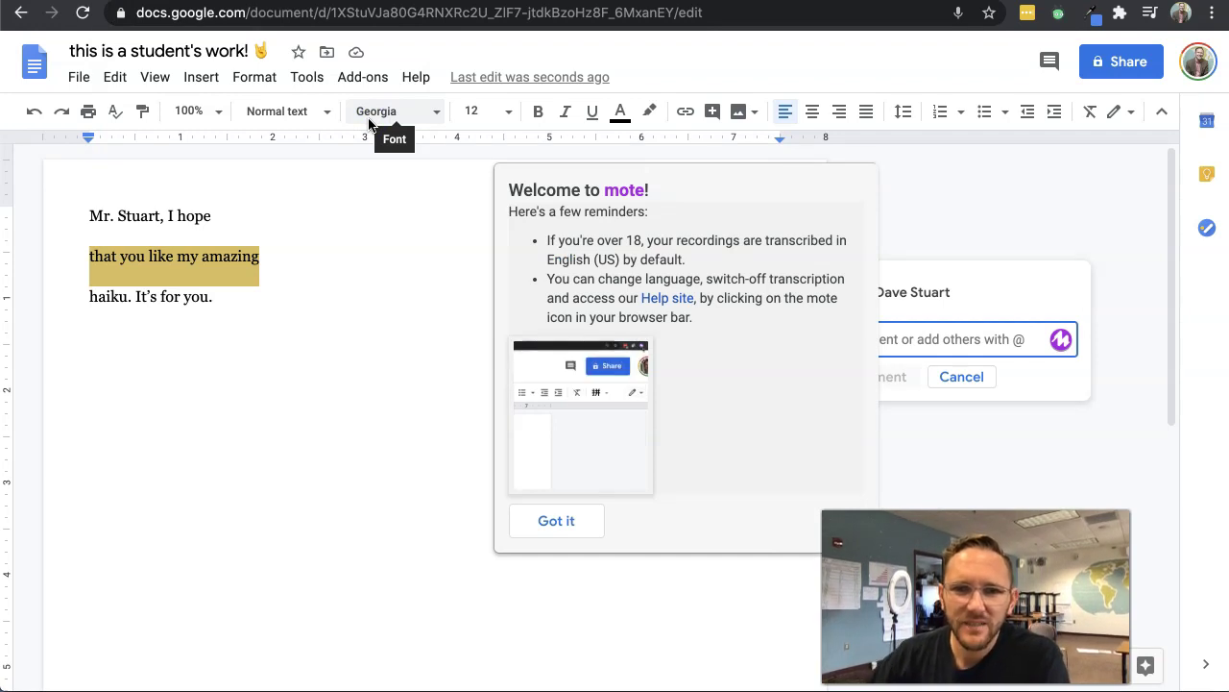
click(553, 525)
click(946, 348)
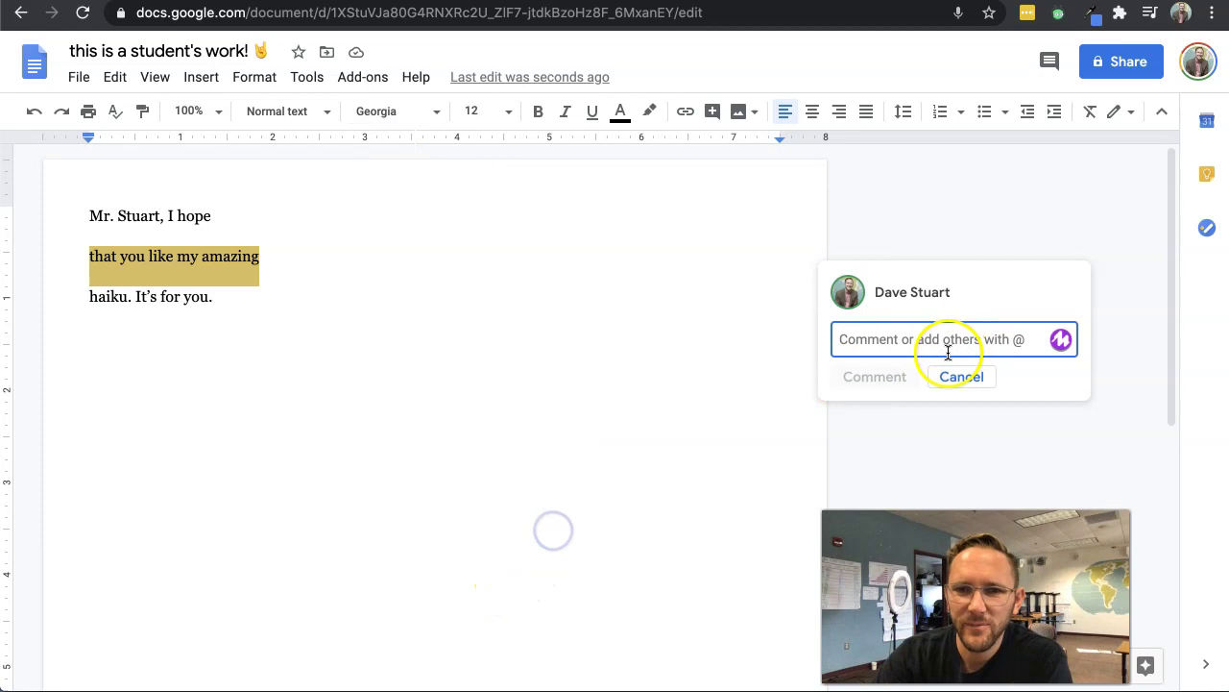
Record a mote voice note in the open comment and finish the recording.
click(1061, 340)
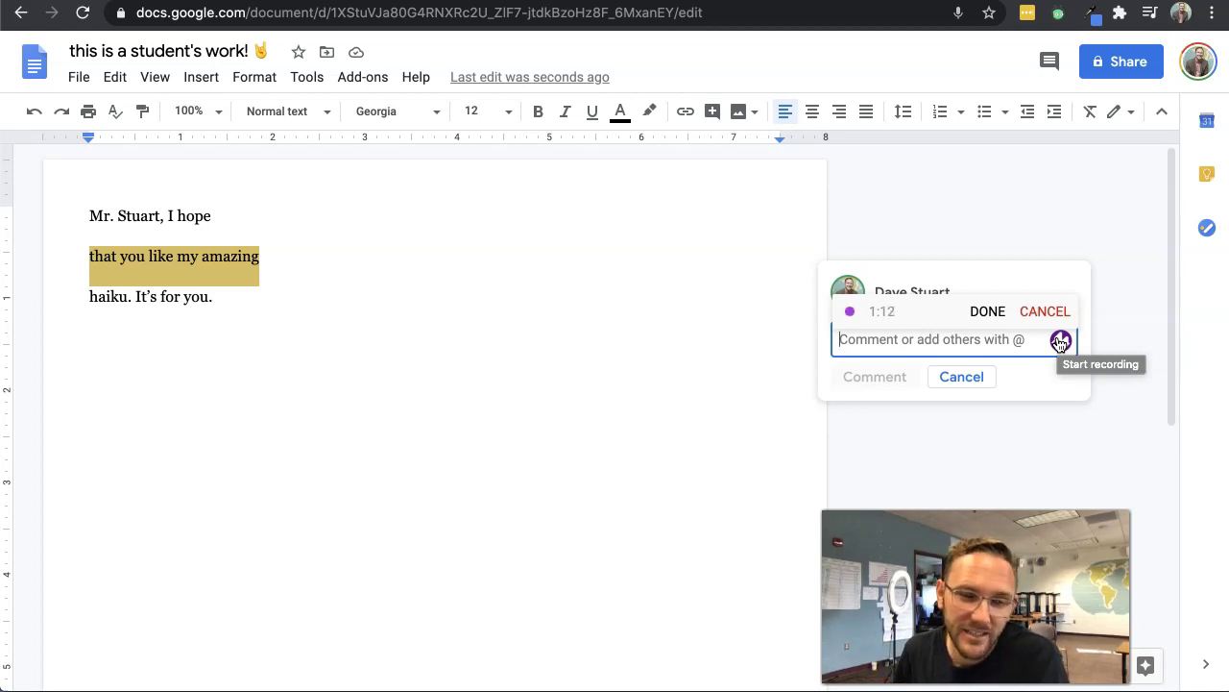
click(1059, 341)
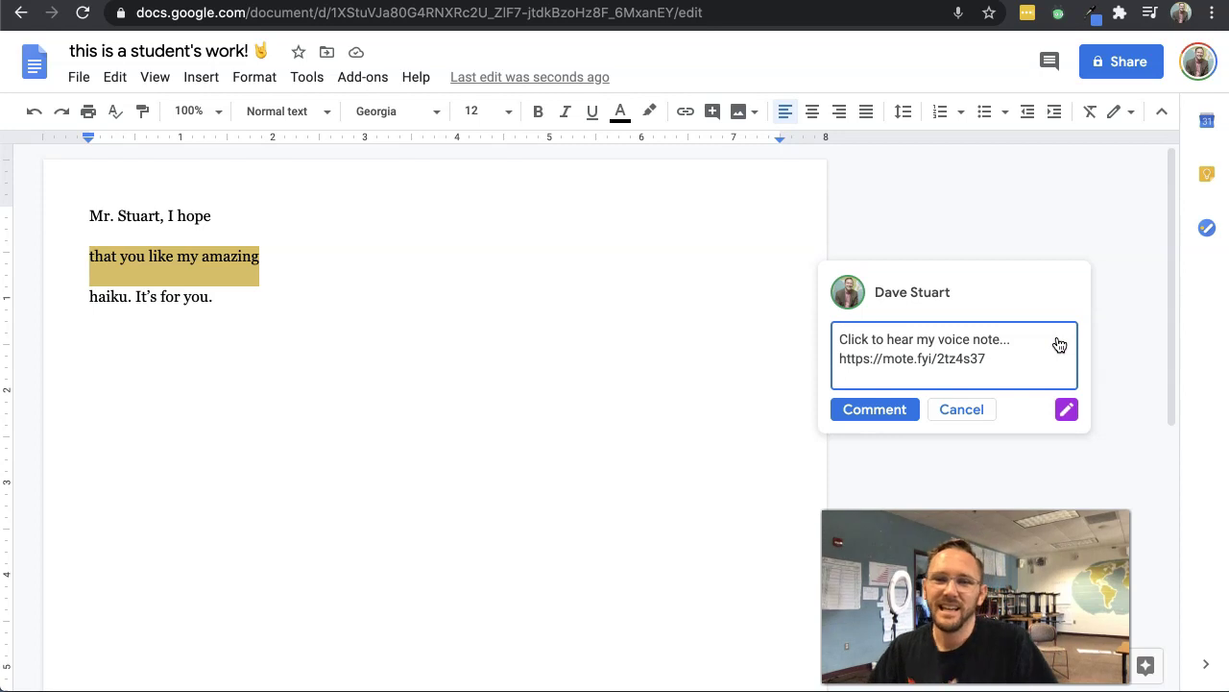
click(1148, 405)
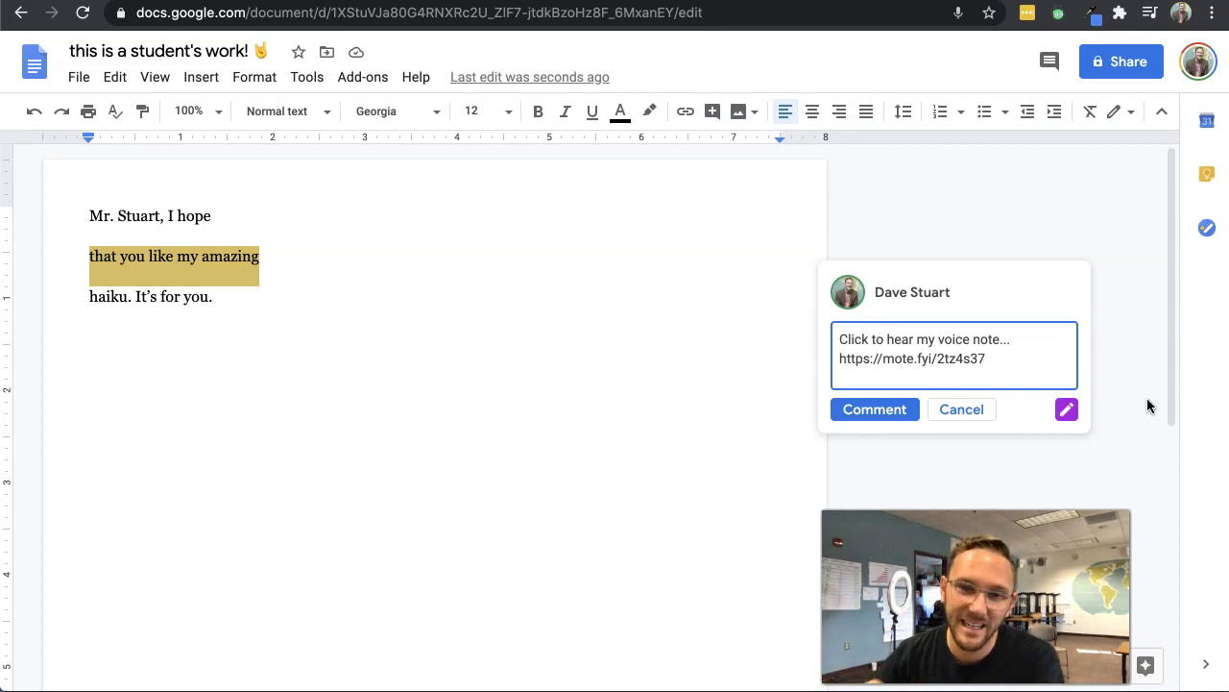
Open the voice note's transcript editor, play part of the recording, and exit without editing the transcript.
click(1068, 413)
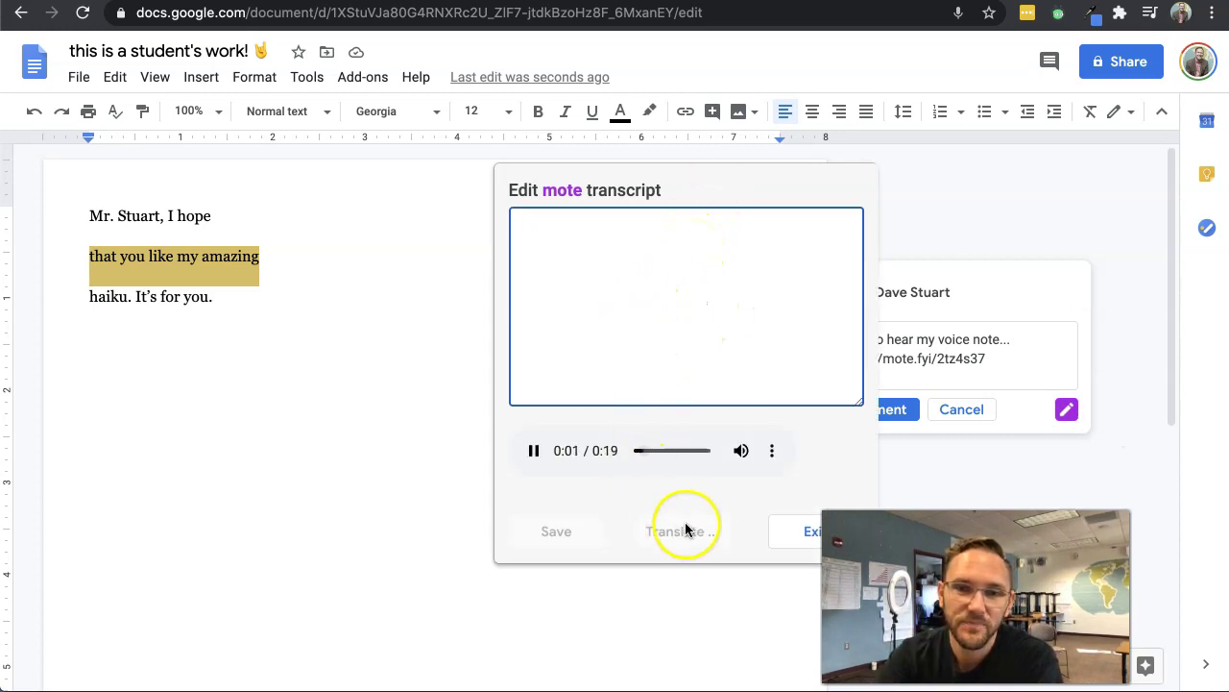
click(534, 452)
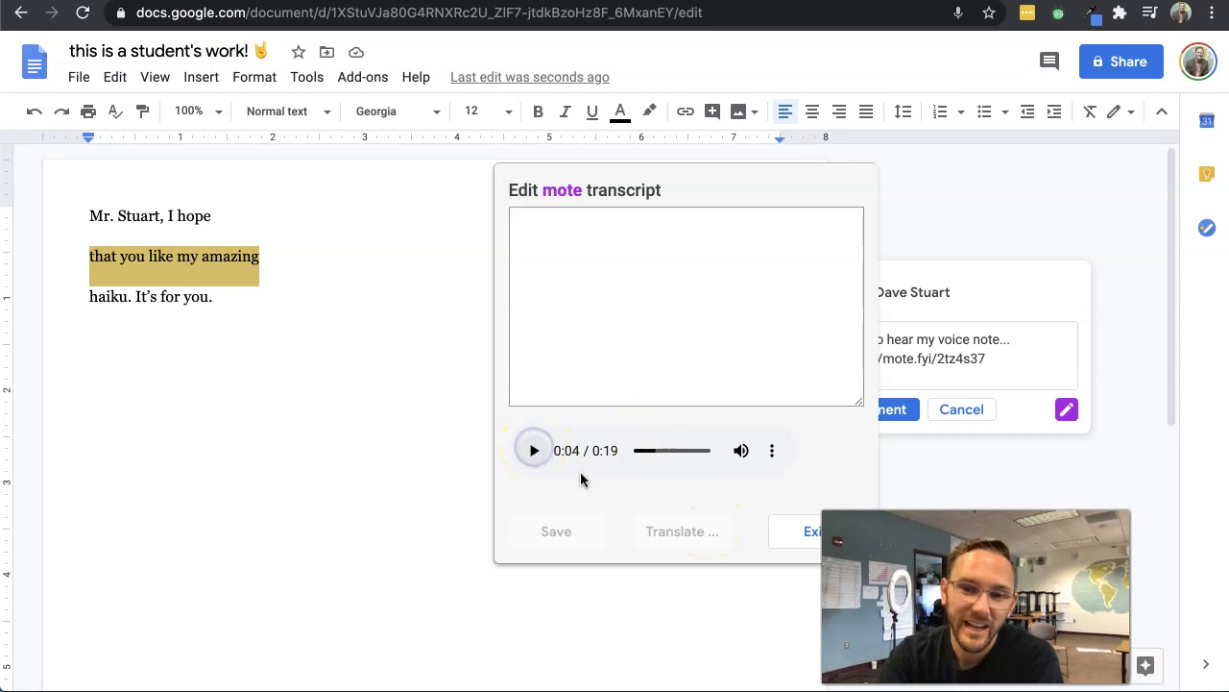
click(645, 541)
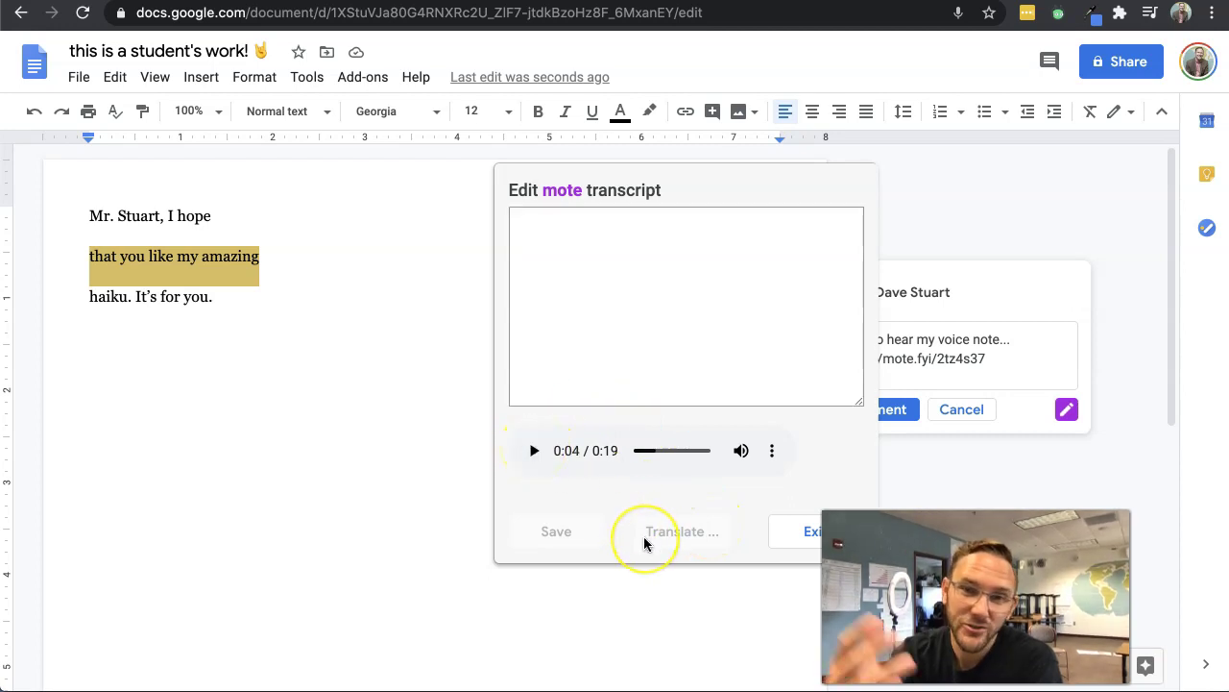
click(782, 533)
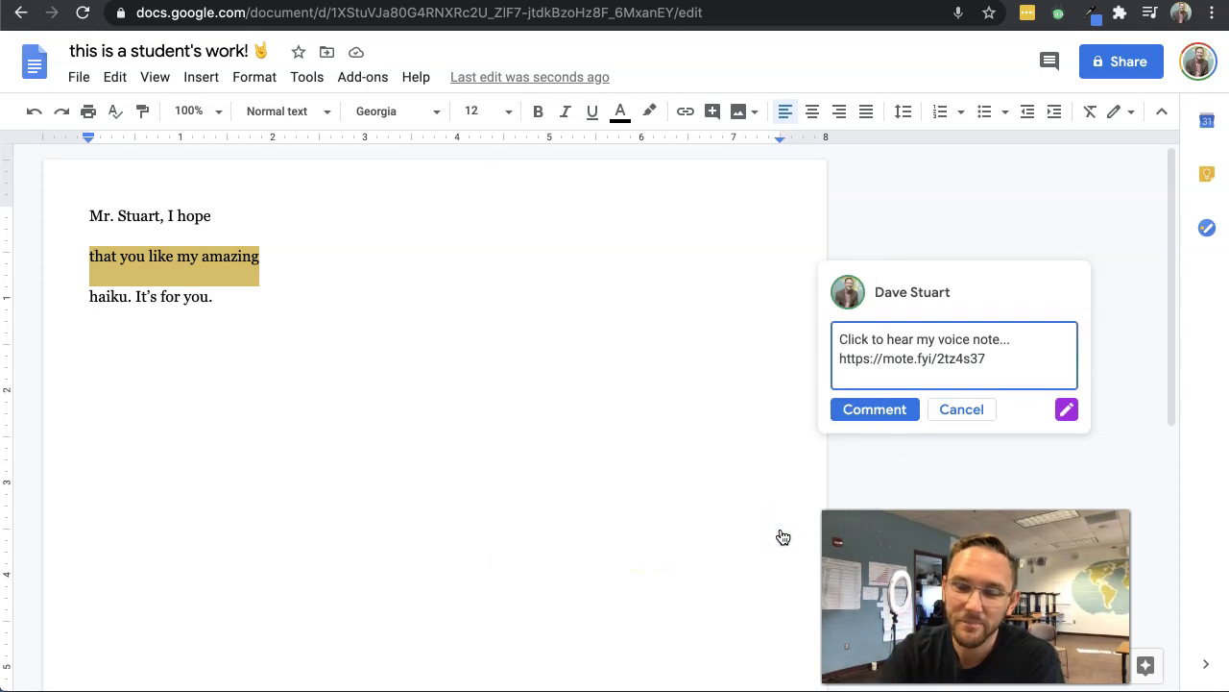
Post the comment containing the voice note on the haiku's second line.
click(880, 413)
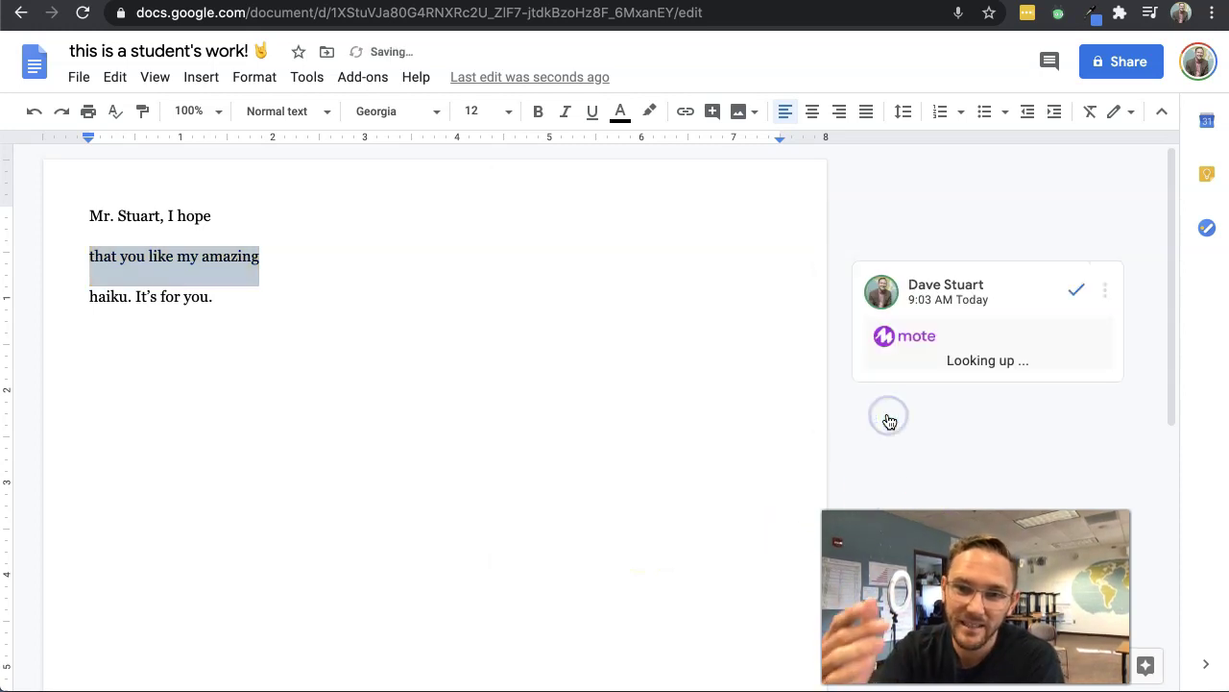
click(913, 352)
click(909, 462)
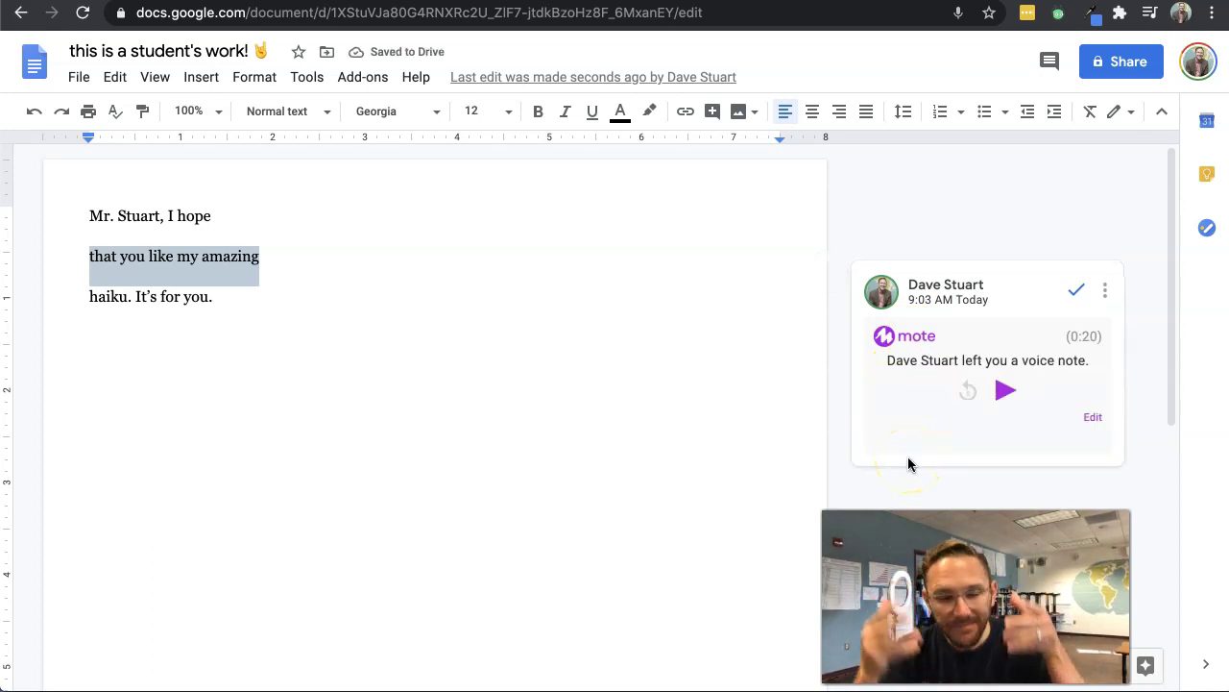
Play the posted voice note in the comment to preview it and pause the playback.
click(1005, 390)
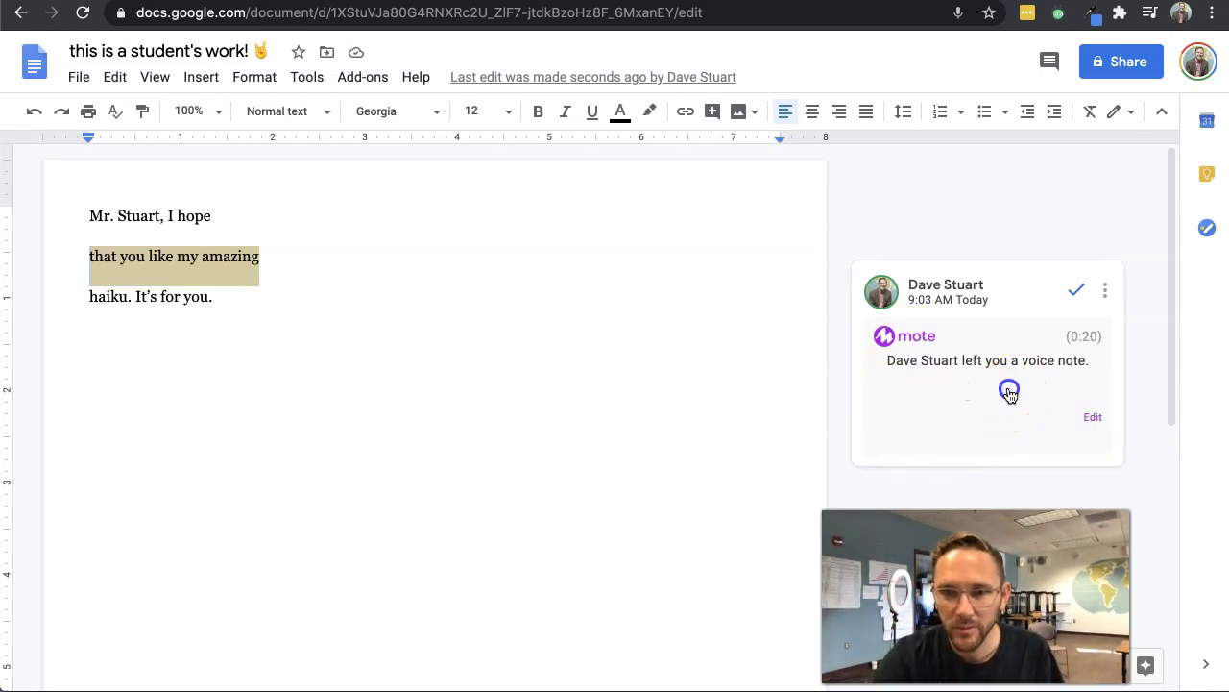
click(1006, 390)
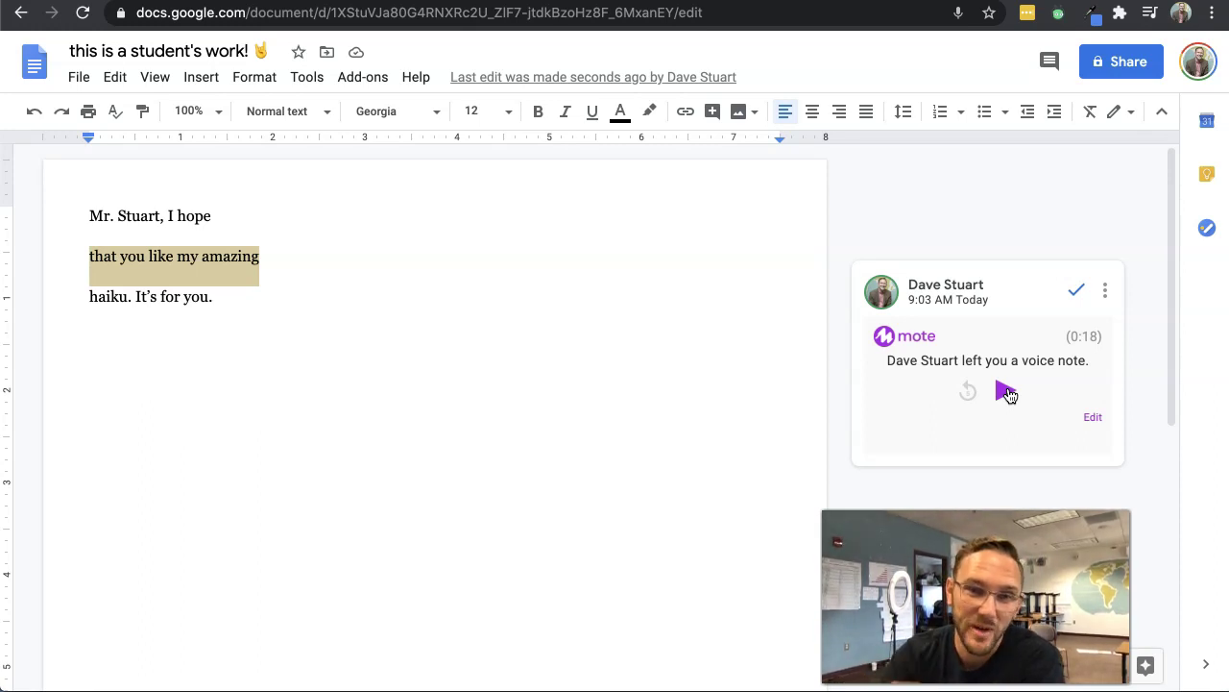
click(1005, 391)
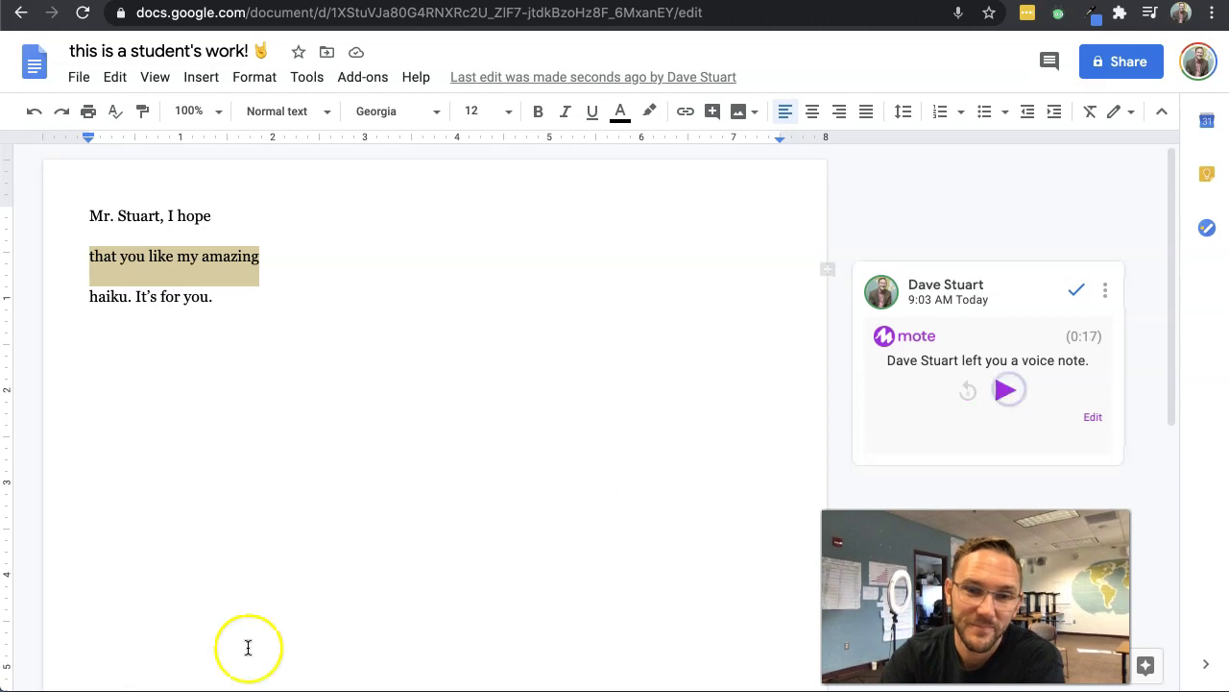